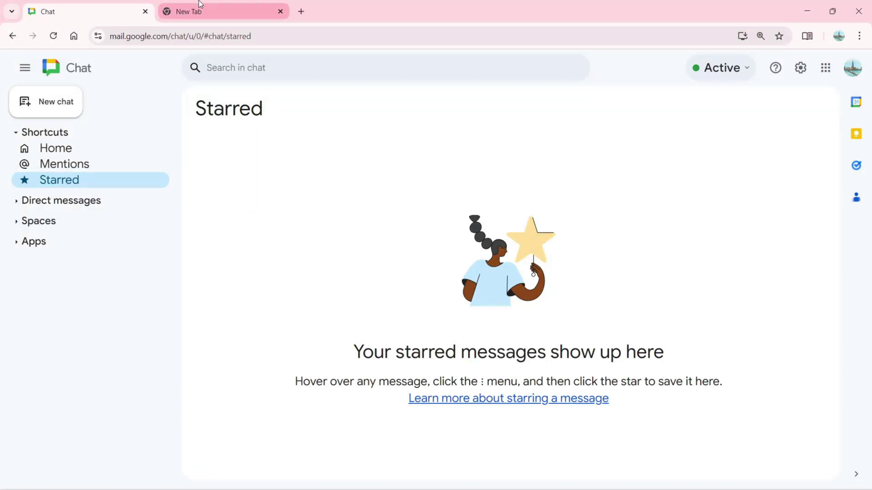
- Show the Google apps list on the New Tab page, including Chat, and return to the open Google Chat page
click(199, 10)
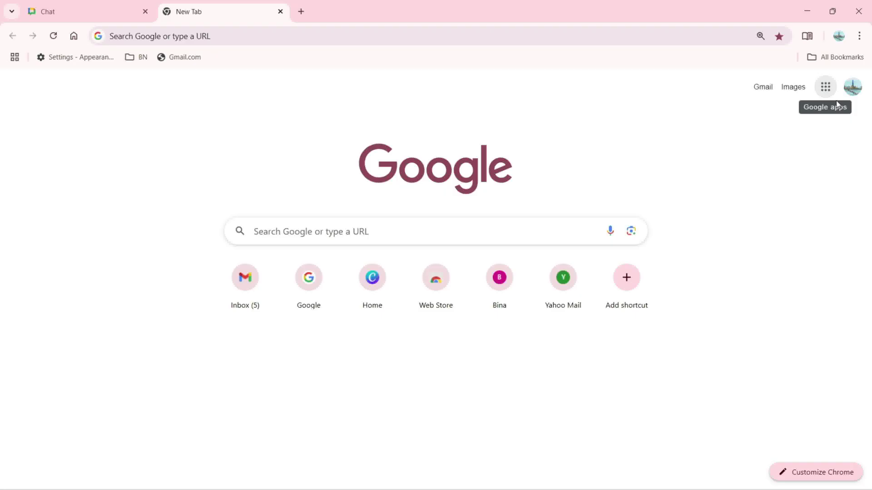
click(826, 91)
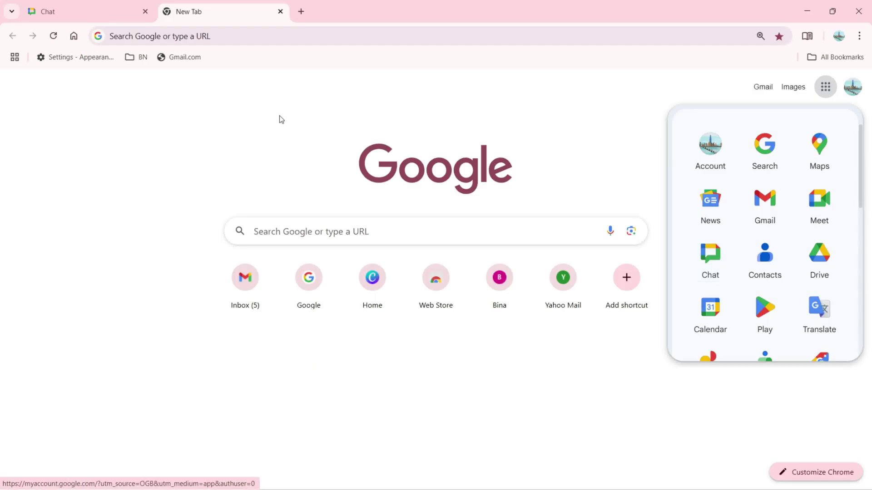
click(92, 4)
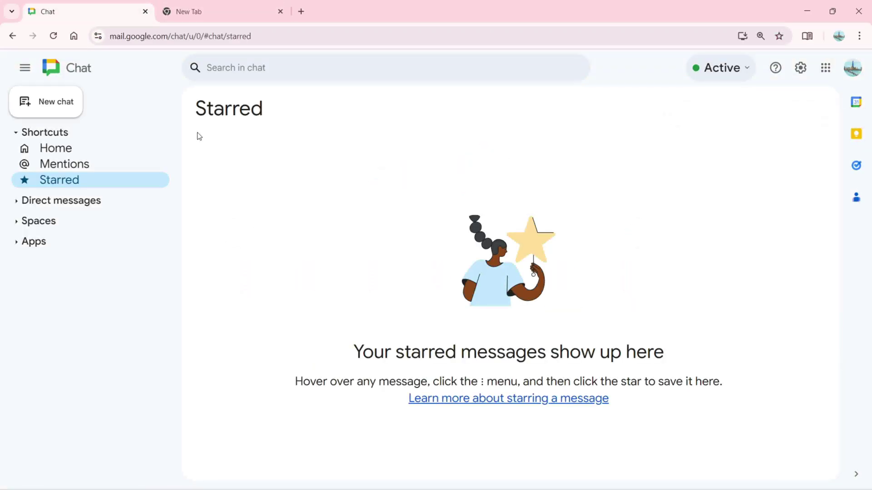
- Collapse the Shortcuts section and review the options for starting a new chat without starting one
click(17, 136)
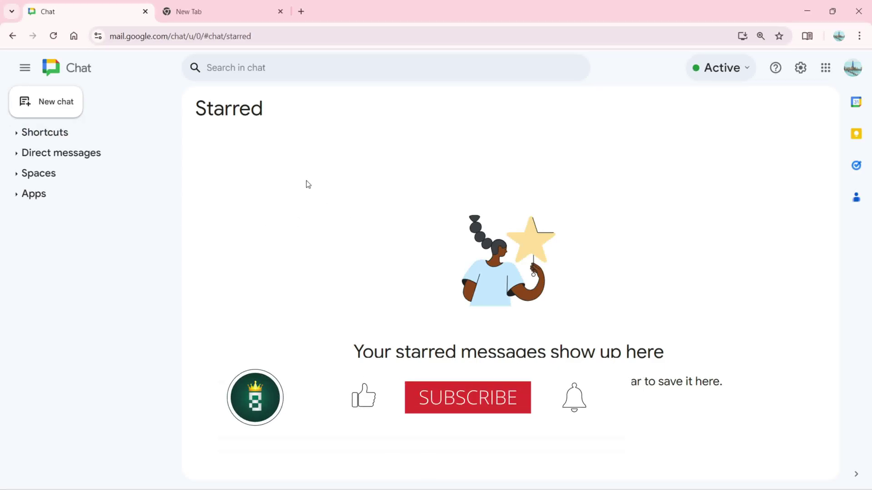
click(53, 102)
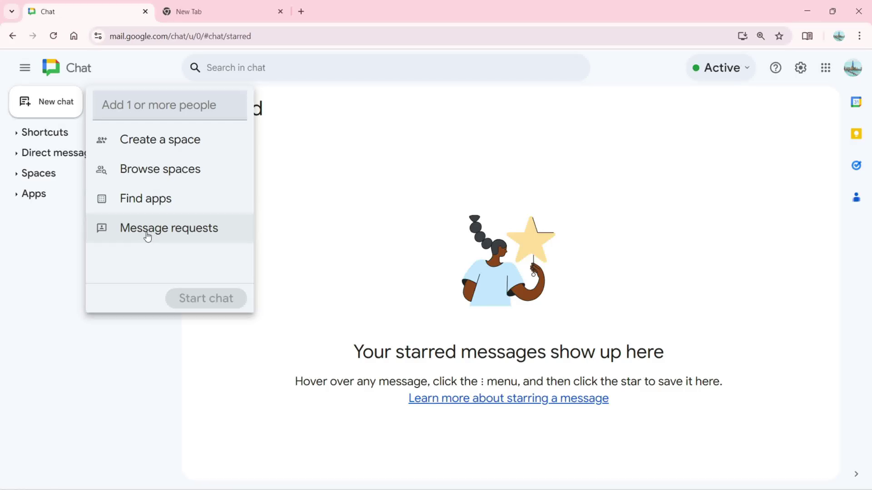
click(40, 221)
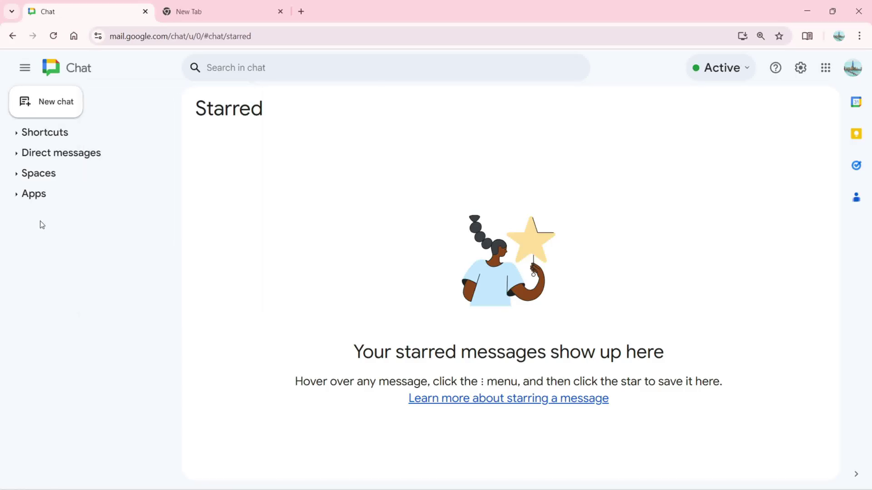
- View the Home, Mentions and Starred pages under Shortcuts, leaving the Shortcuts section collapsed
click(19, 133)
click(57, 148)
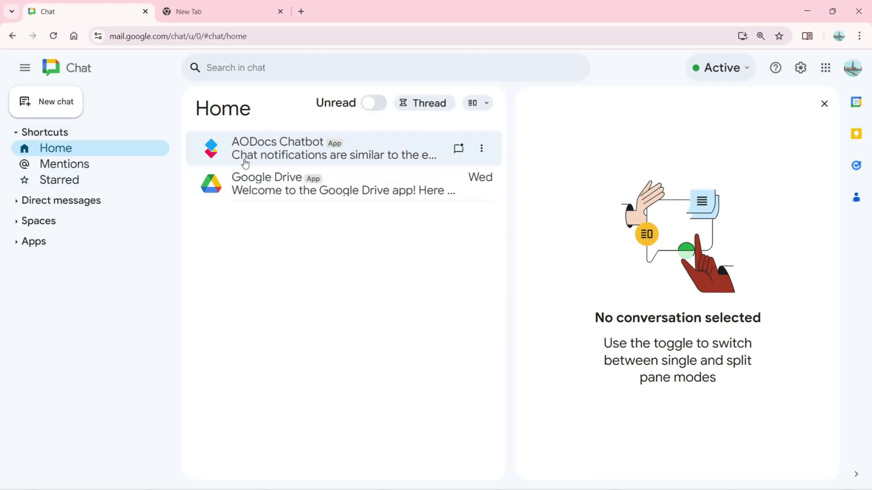
click(77, 169)
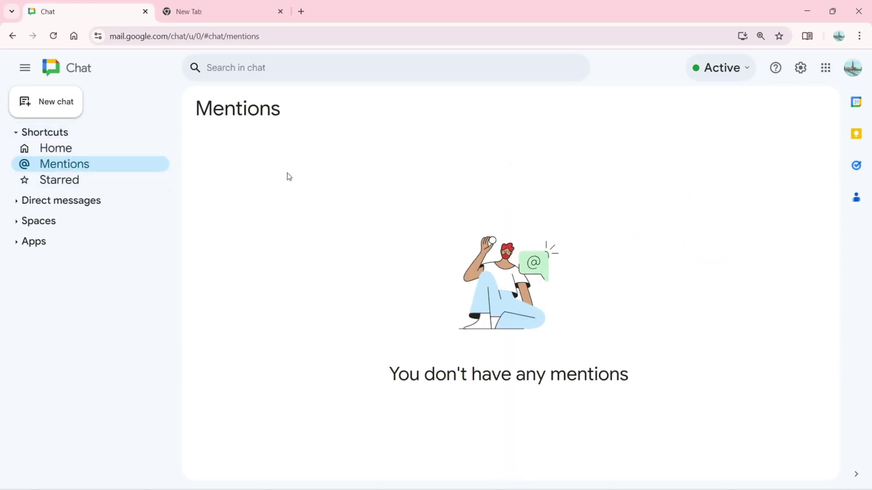
click(79, 184)
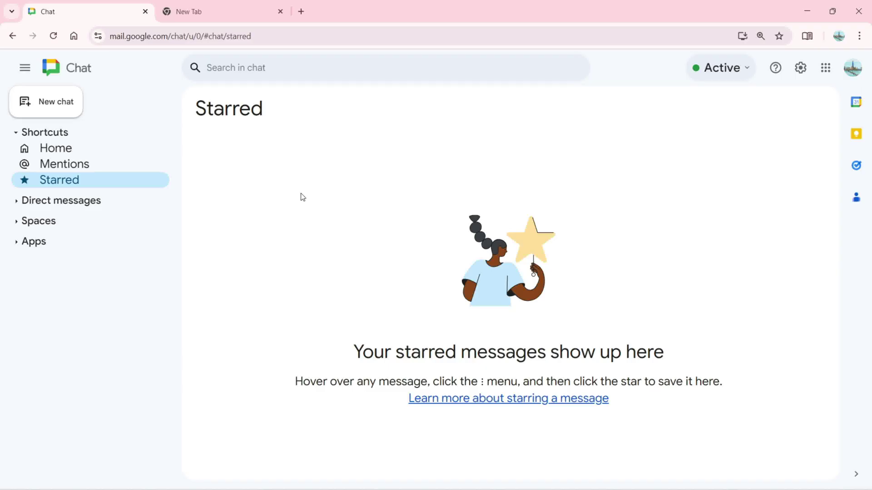
click(16, 135)
- Look through the Direct messages section, its Find a chat option and the Spaces section, collapsing each one
click(17, 154)
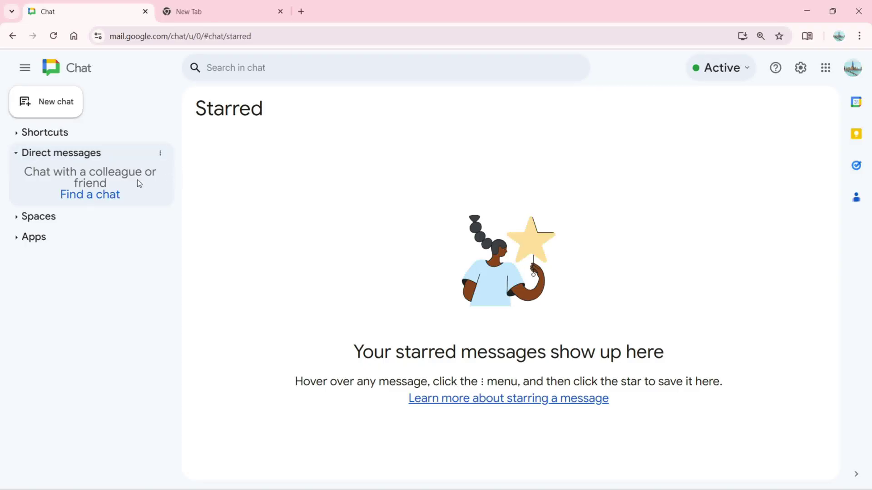
click(101, 196)
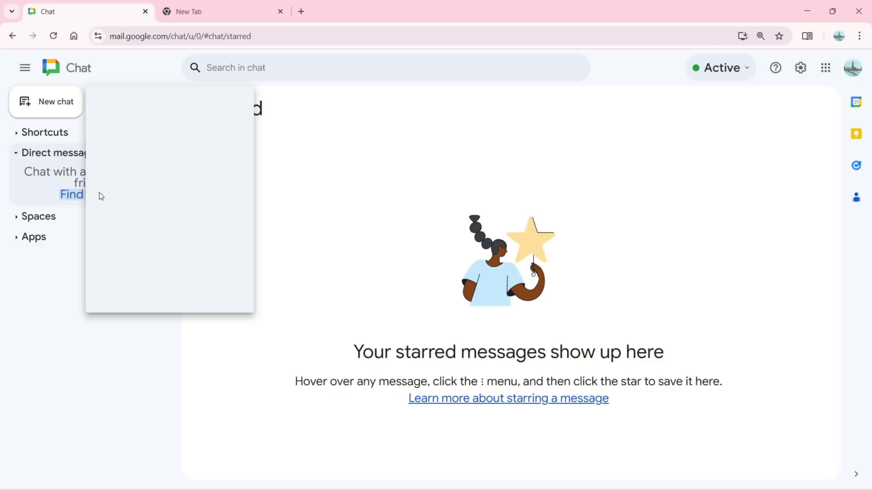
click(335, 192)
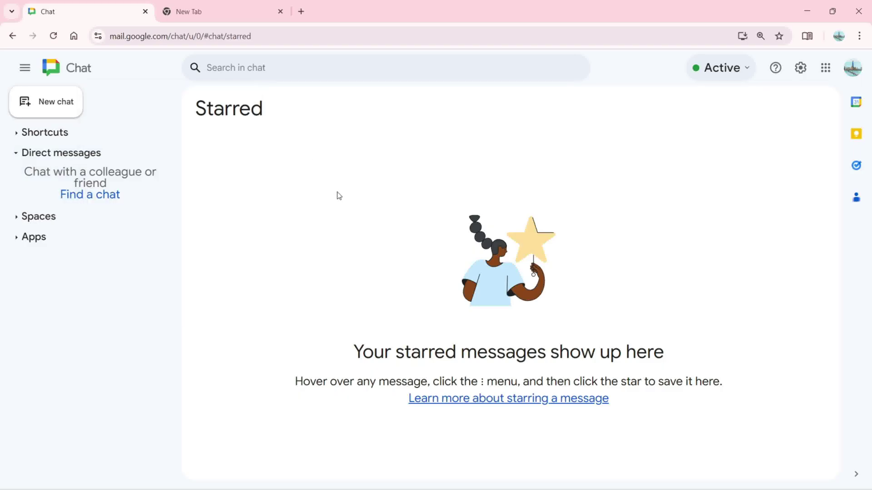
click(16, 154)
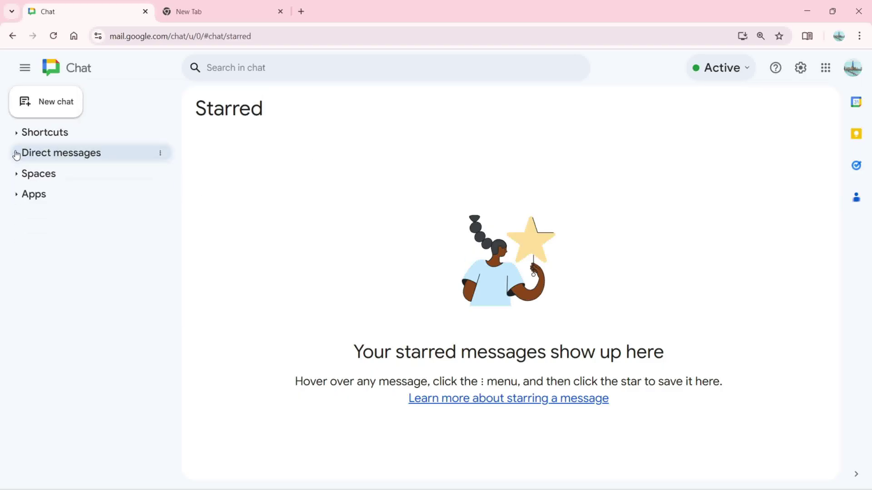
click(17, 175)
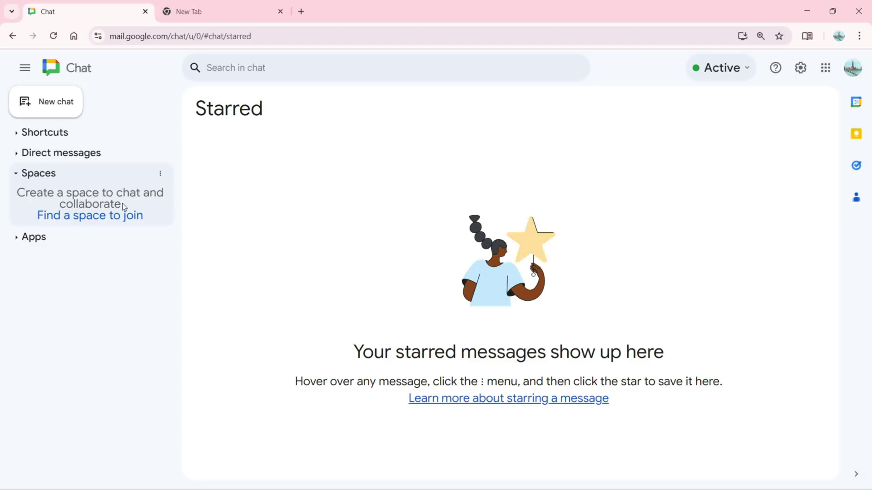
click(16, 176)
- Expand the Apps section and browse the Google Workspace Marketplace for apps that work with Chat
click(16, 195)
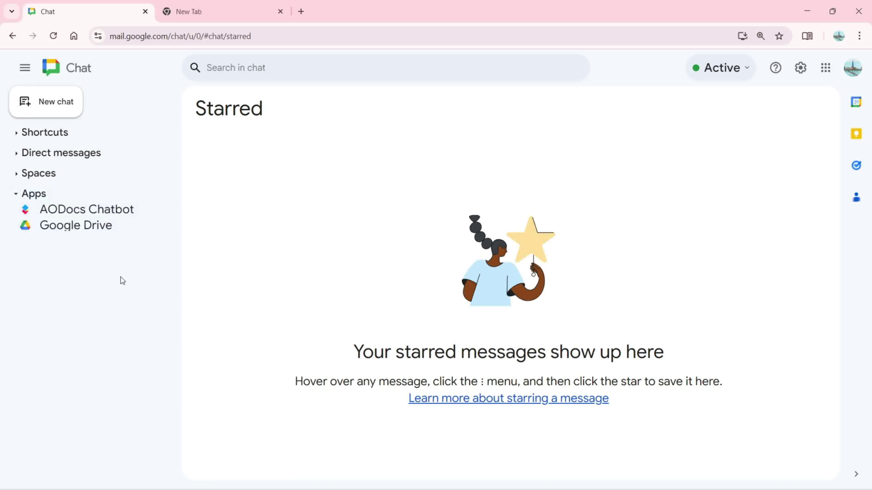
click(160, 195)
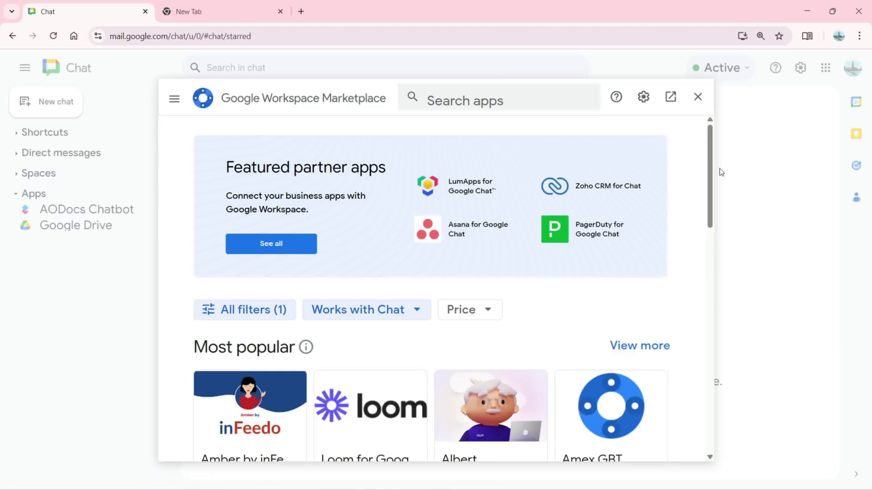
drag(709, 165, 710, 204)
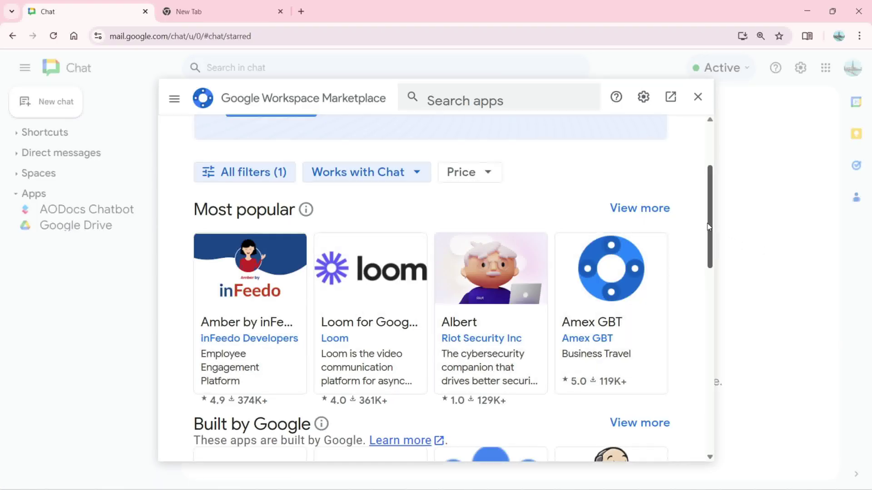
drag(708, 227, 708, 308)
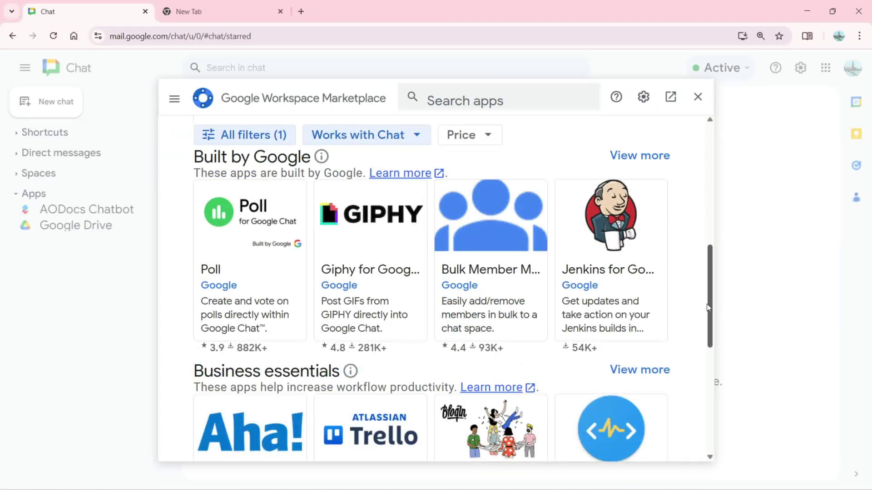
drag(707, 308, 696, 388)
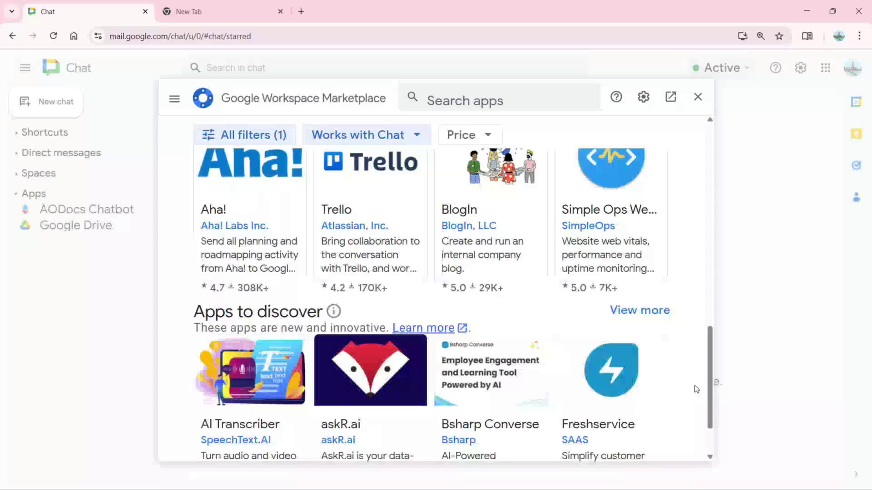
- Review the Simple Ops app's overview and additional information in the marketplace, and close the marketplace without installing it
click(601, 196)
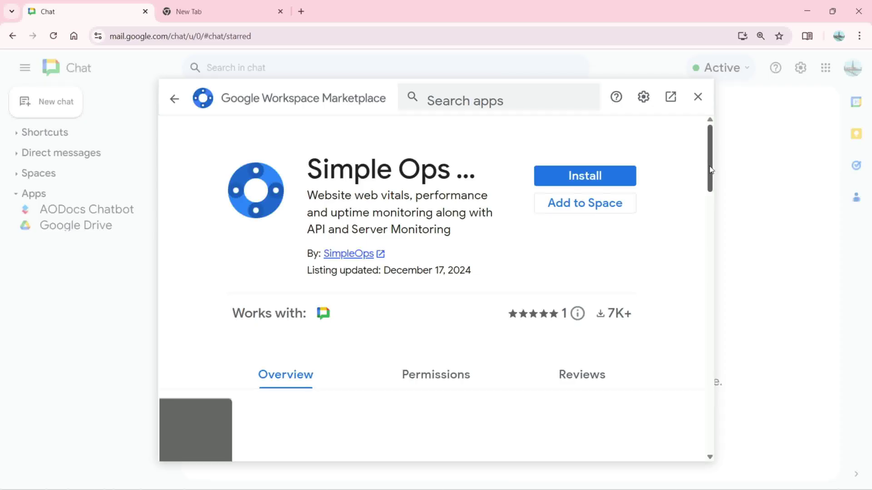
scroll(710, 246, down, 5)
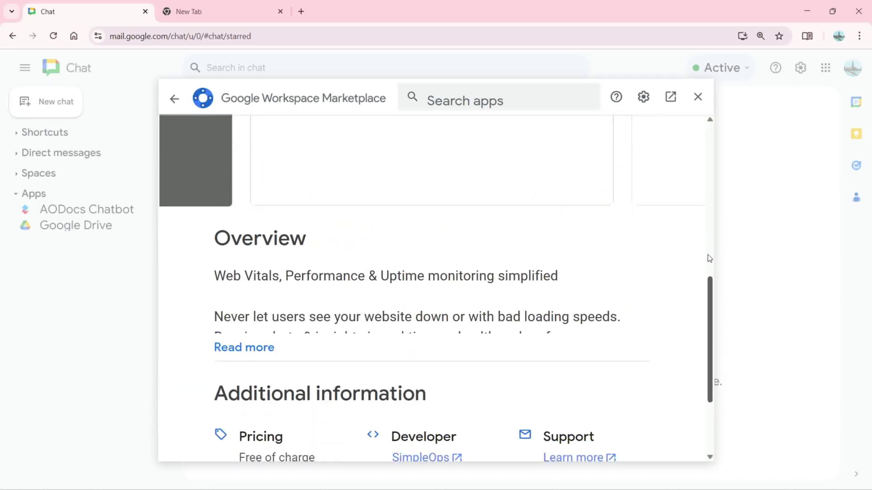
scroll(710, 259, down, 3)
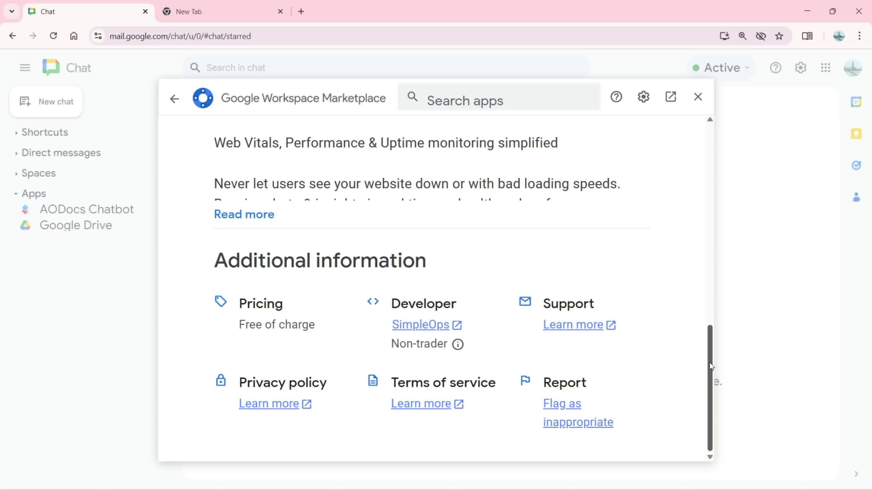
drag(711, 366, 712, 150)
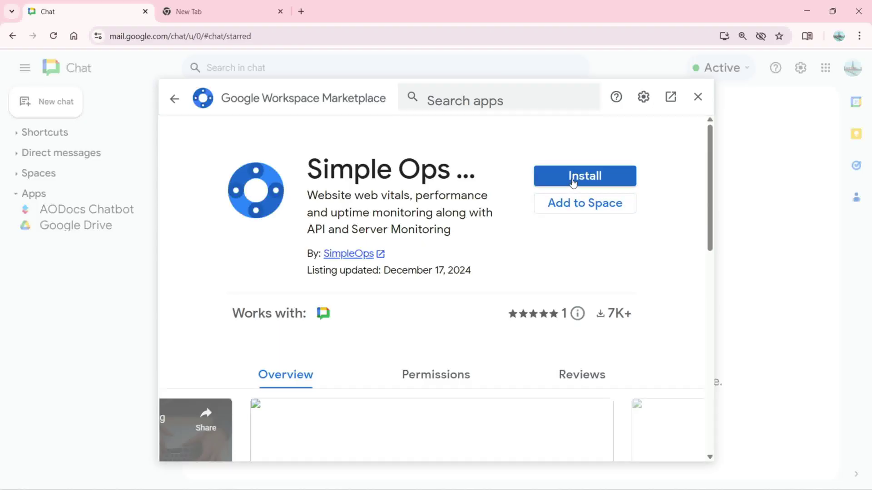
click(698, 96)
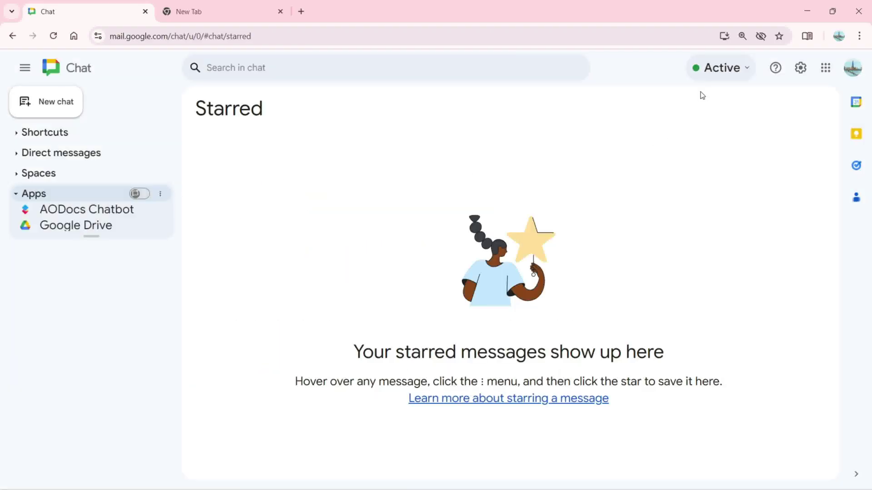
- View the Google Drive app's conversation and return to the Starred page
click(79, 230)
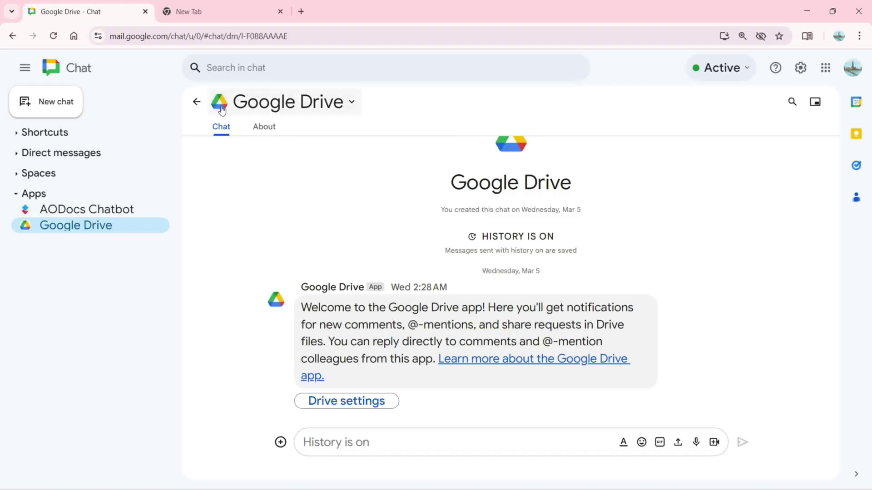
click(196, 104)
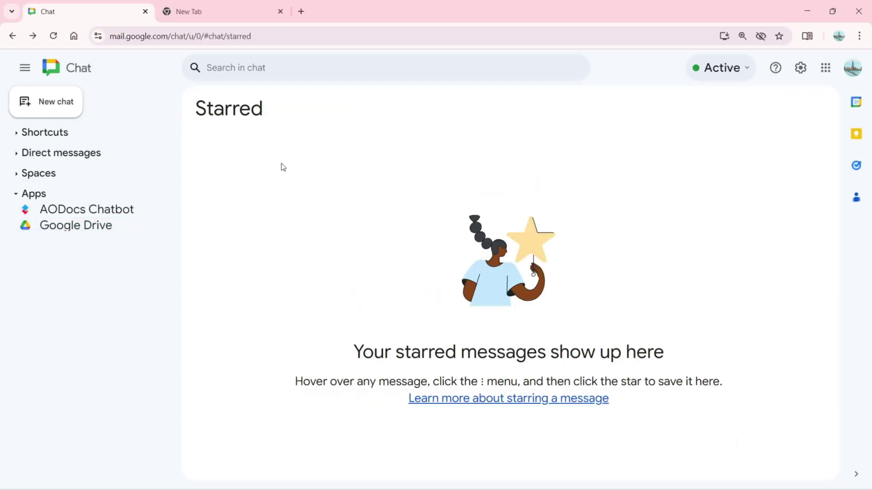
- Review the availability status options and the chat notification settings down to the do not disturb schedules
click(736, 69)
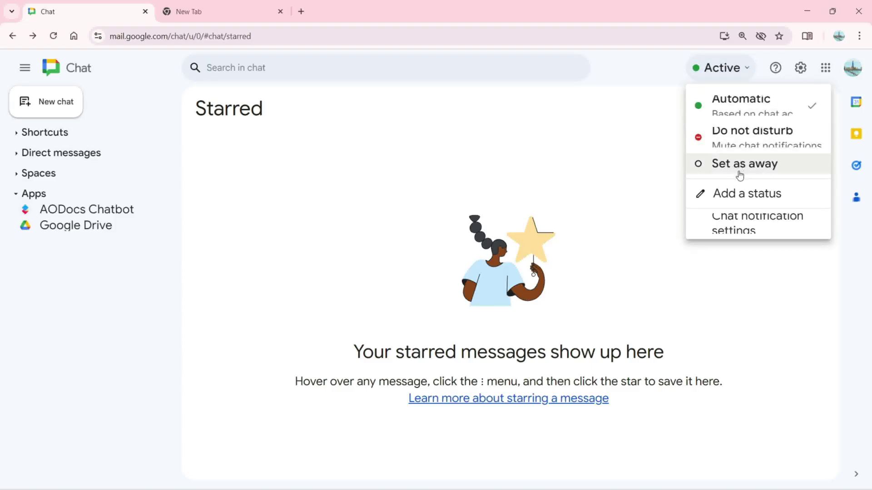
click(741, 221)
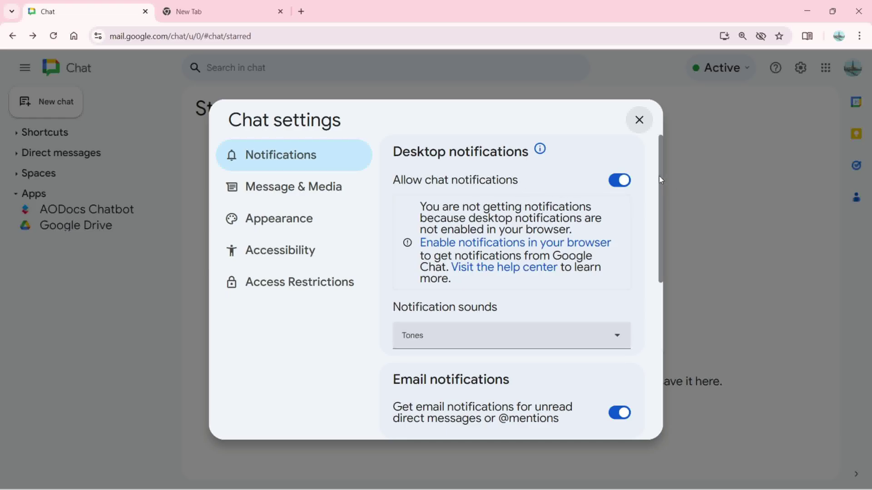
drag(659, 176, 658, 228)
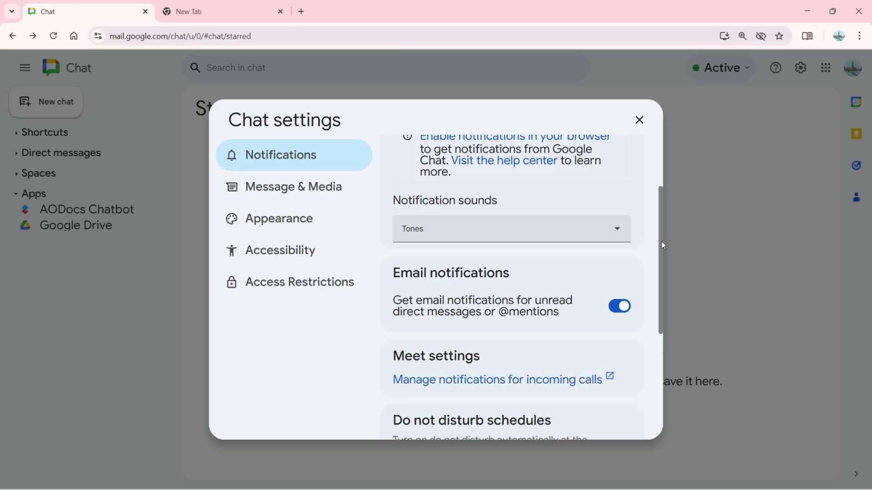
drag(661, 245, 661, 280)
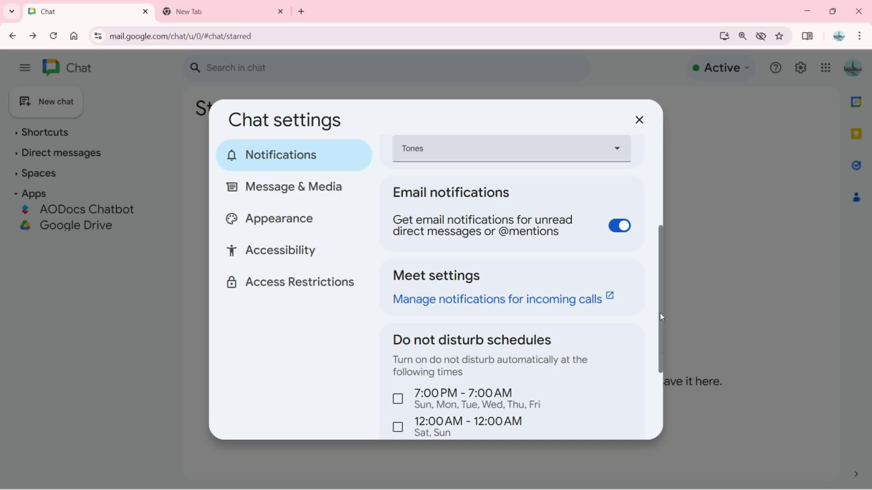
drag(661, 312, 655, 369)
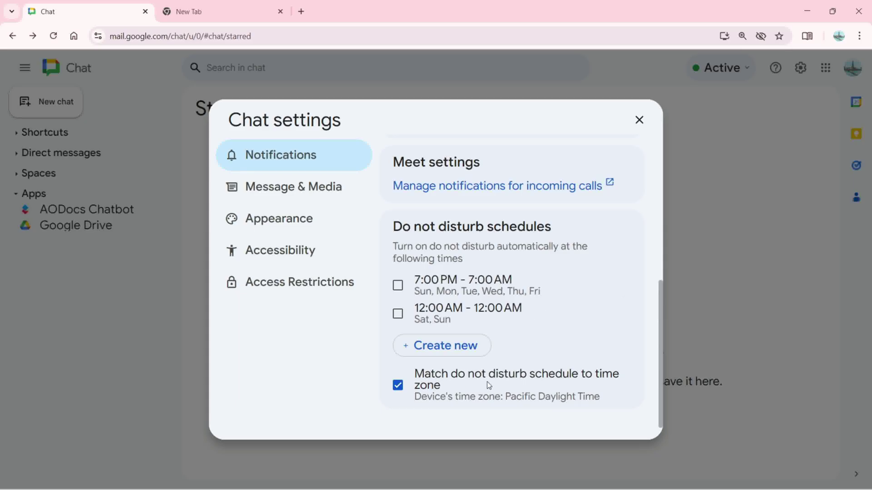
- Review the Message & Media, Appearance, Accessibility and Access Restrictions settings, and close the chat settings
click(293, 195)
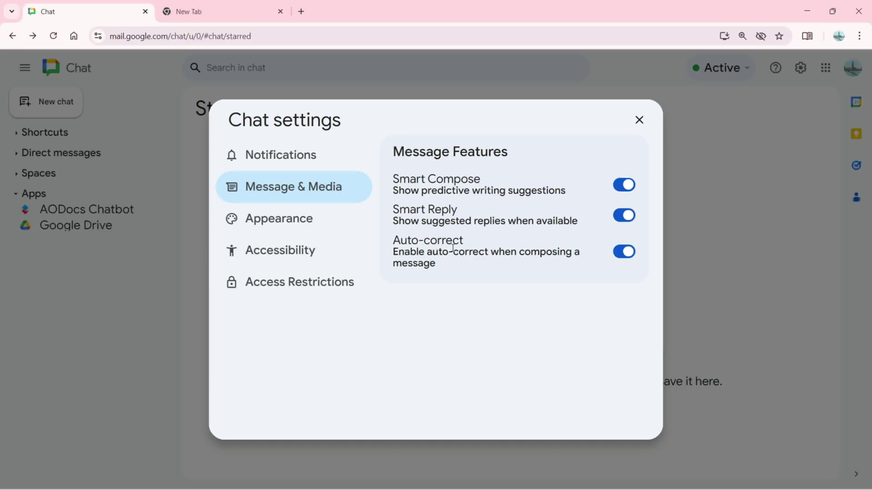
click(282, 228)
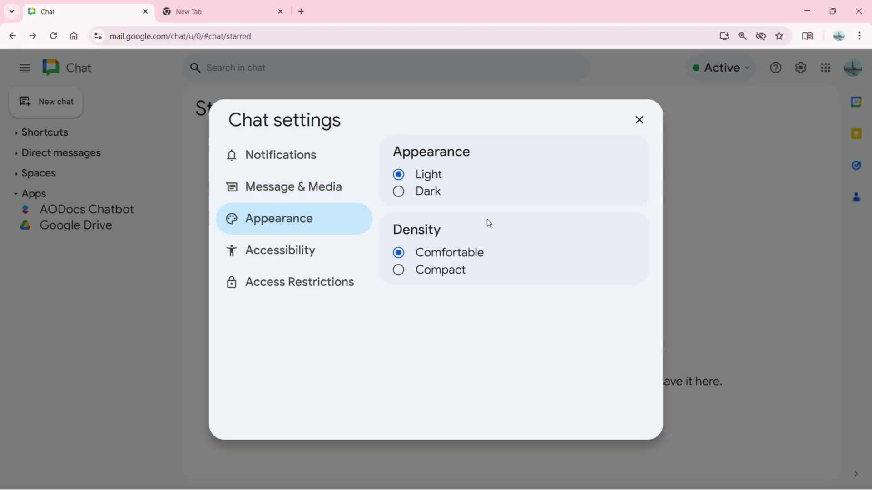
click(321, 263)
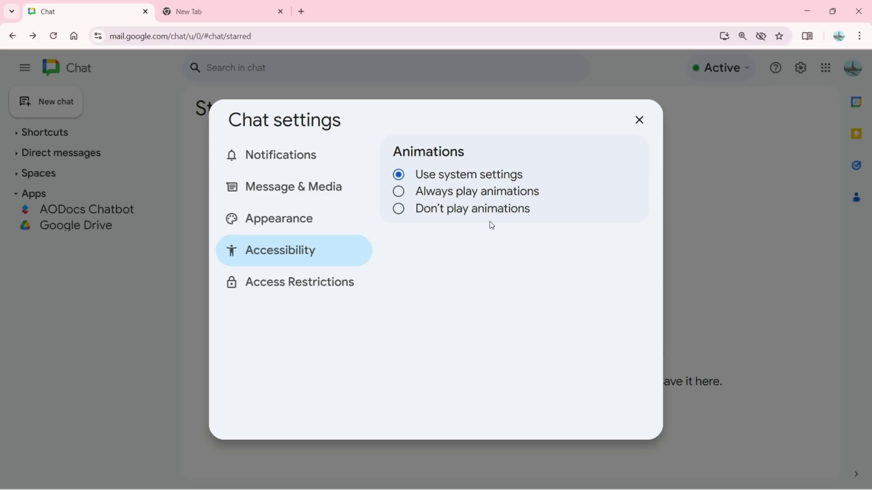
click(306, 291)
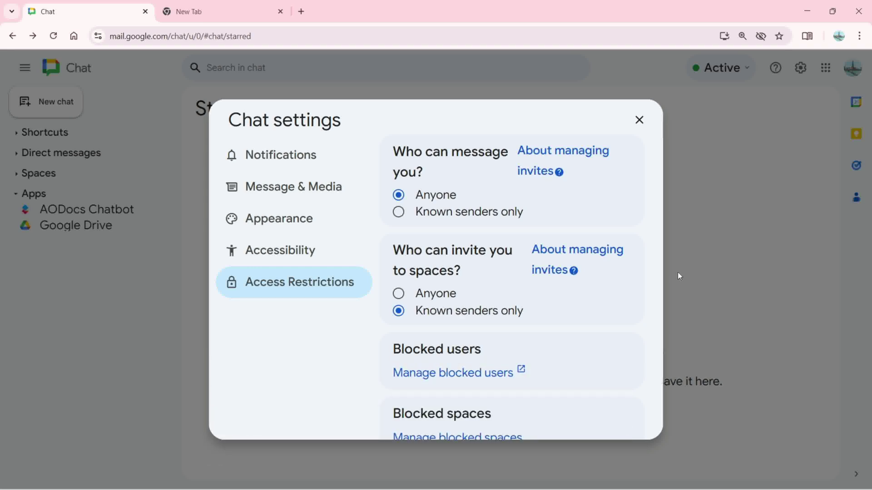
drag(659, 262, 656, 336)
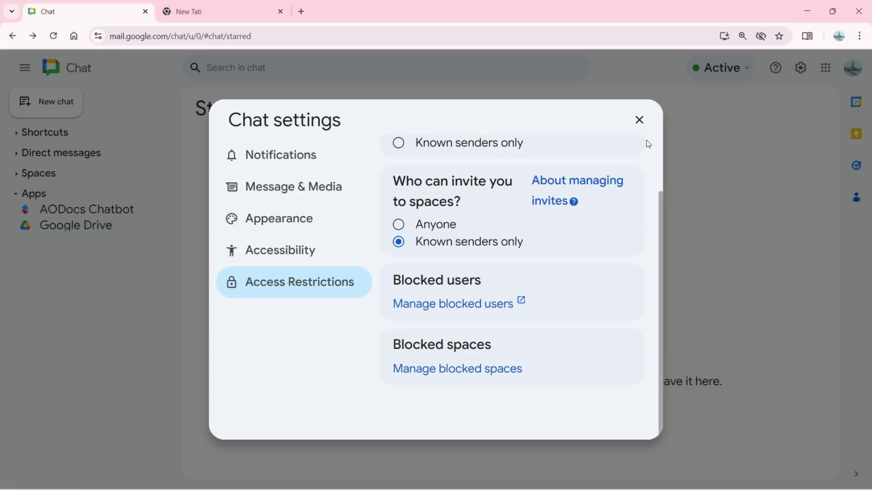
click(639, 121)
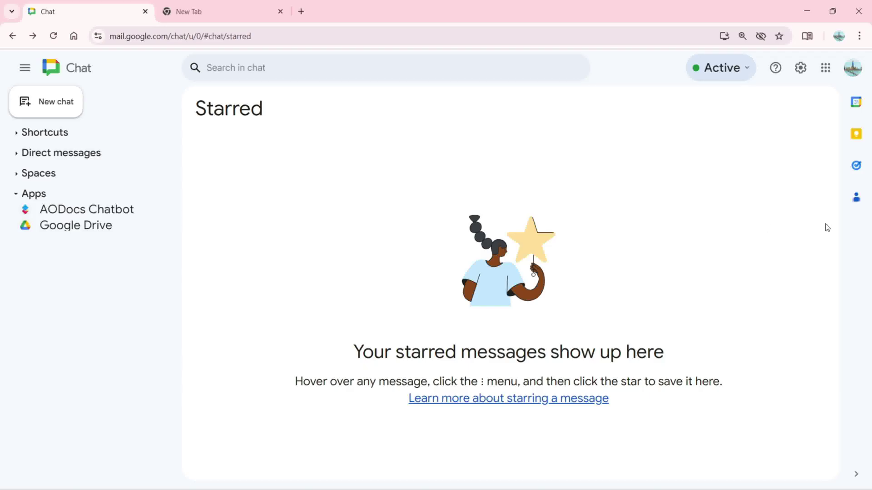
- Show the Contacts side panel and close it
click(857, 200)
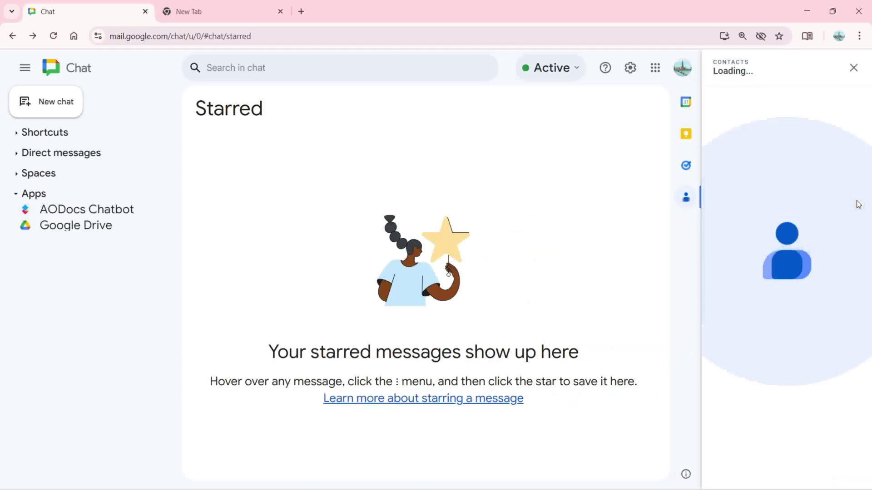
click(854, 67)
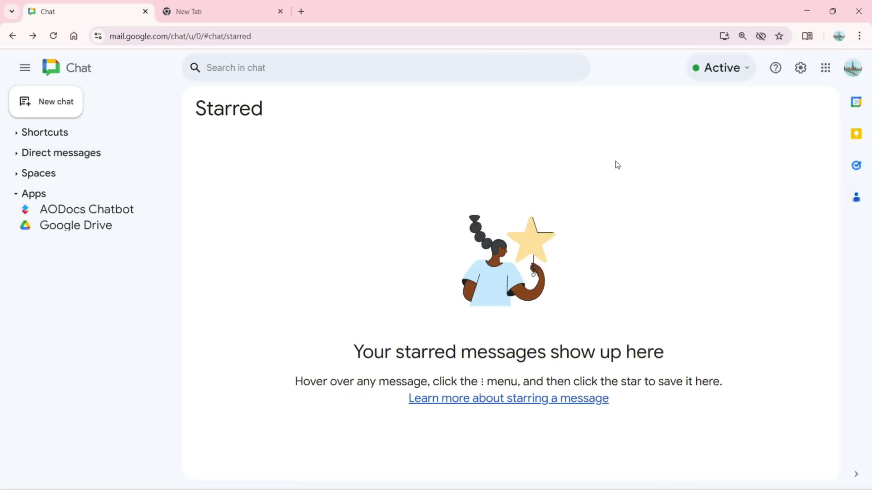